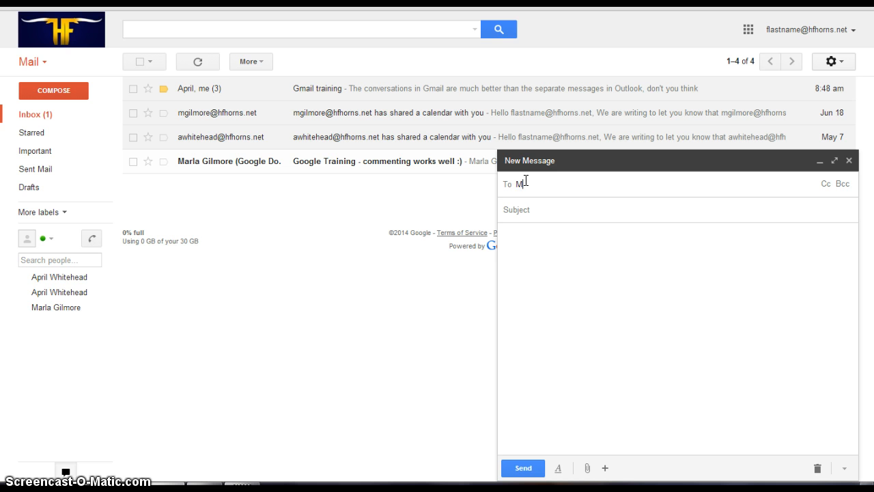
Address the new message to the first contact suggested for "Ap", with the subject "Test email" and the body "Hello!"
text(ar)
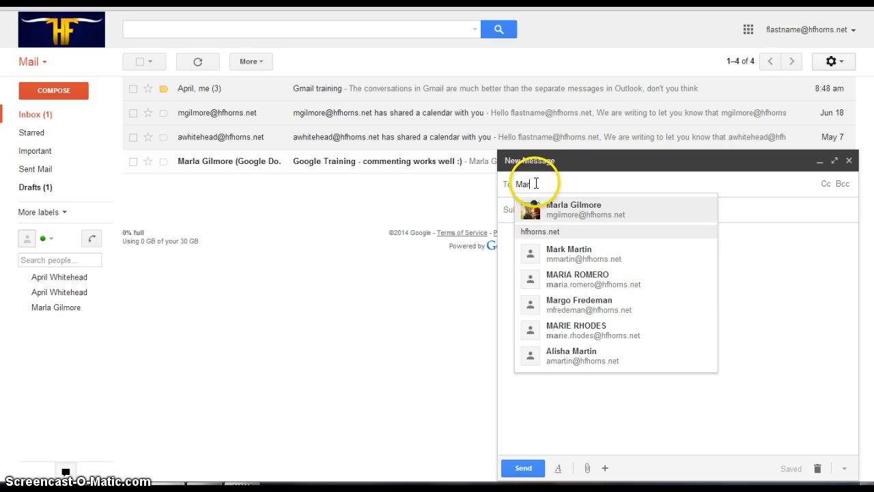
key(BackSpace)
key(BackSpace)
text(Ap)
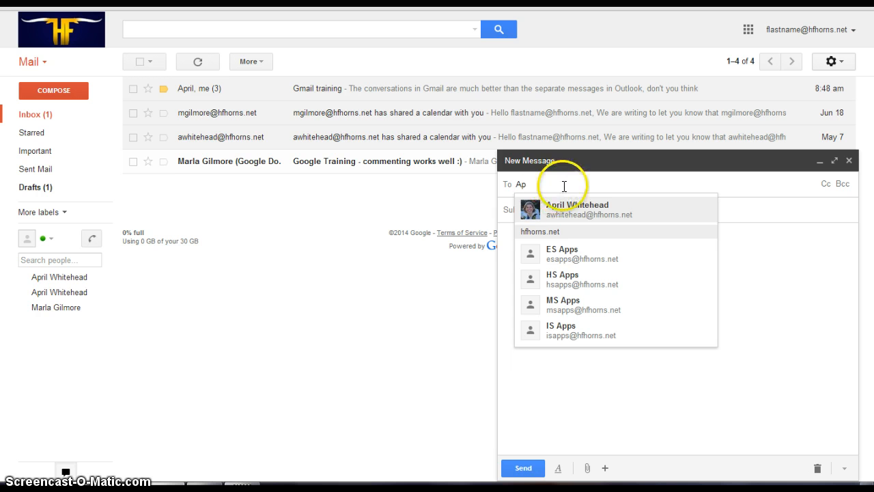
click(562, 205)
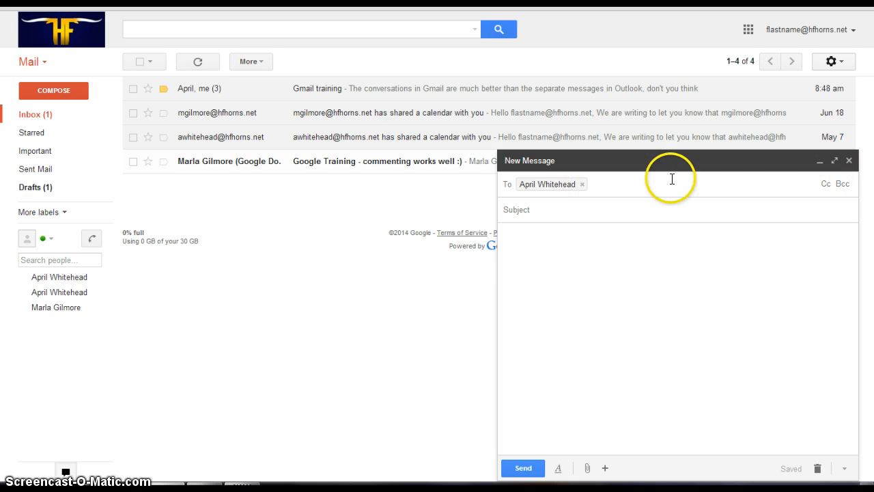
click(512, 212)
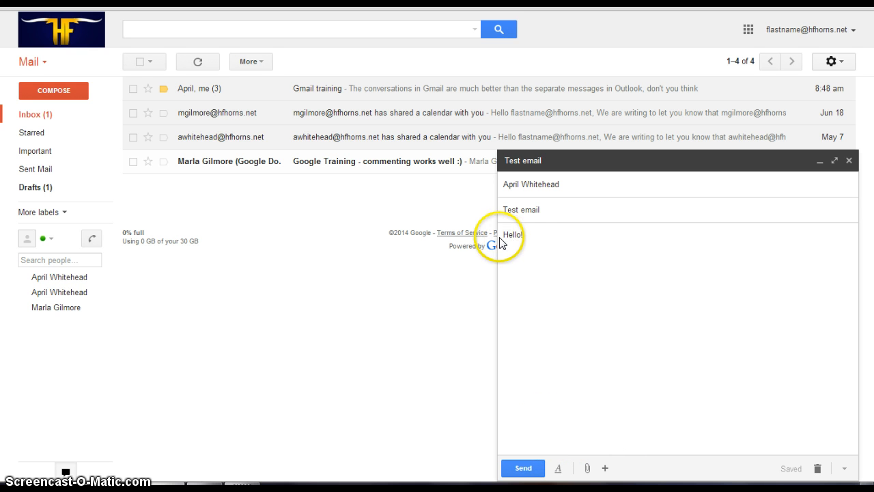
Format the body text "Hello!" in bold blue Georgia and hide the formatting options
drag(504, 236, 521, 234)
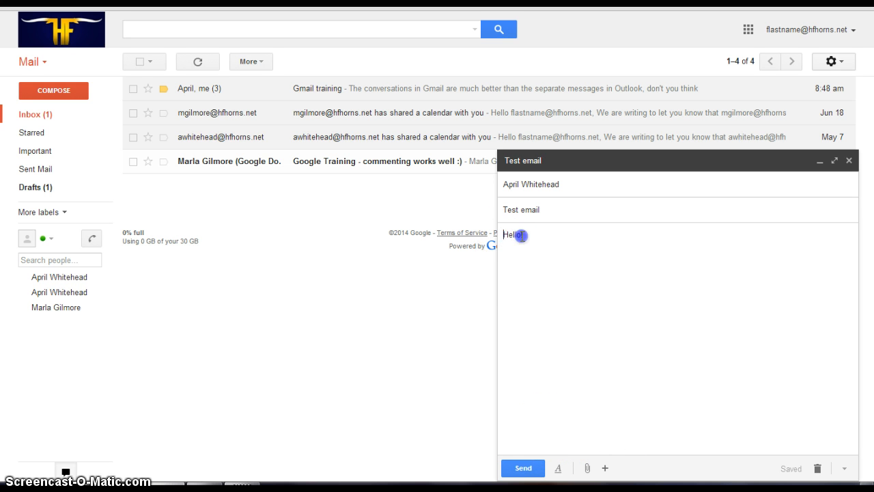
click(558, 469)
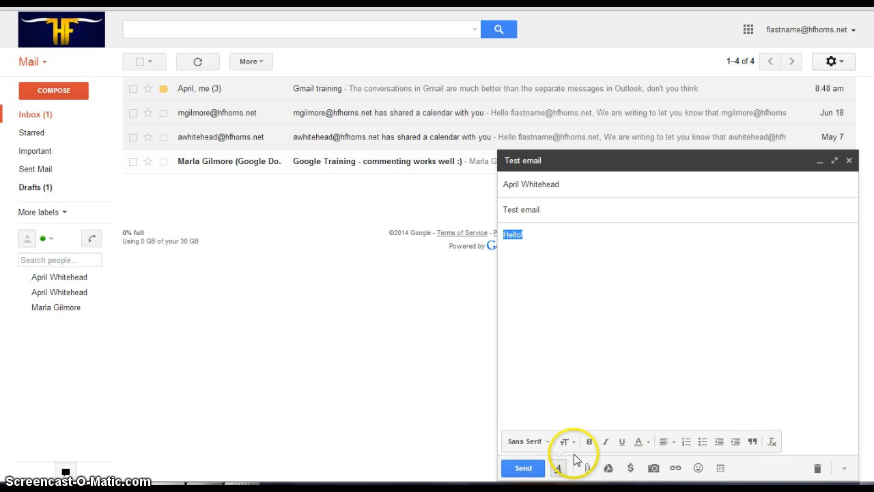
click(540, 444)
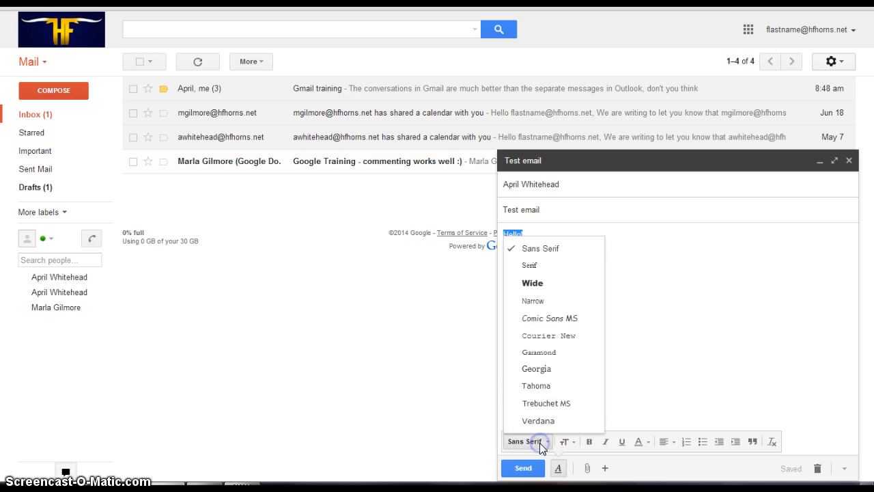
click(538, 371)
click(590, 442)
click(639, 442)
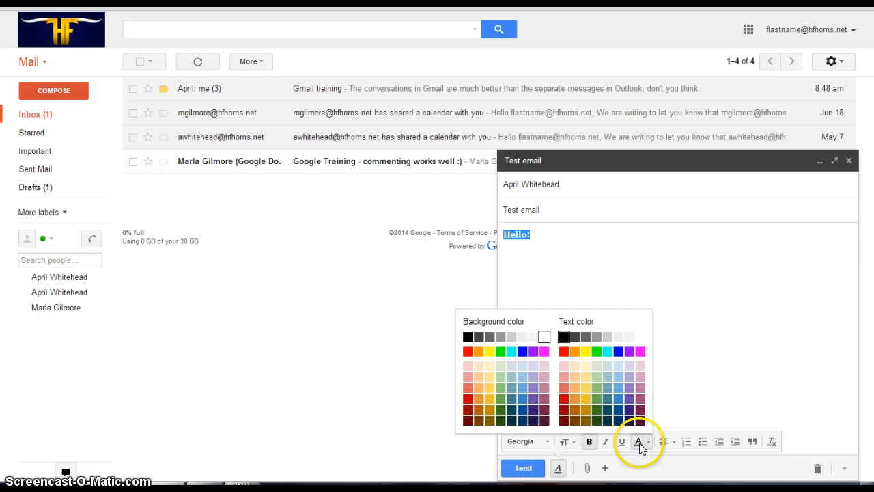
click(618, 351)
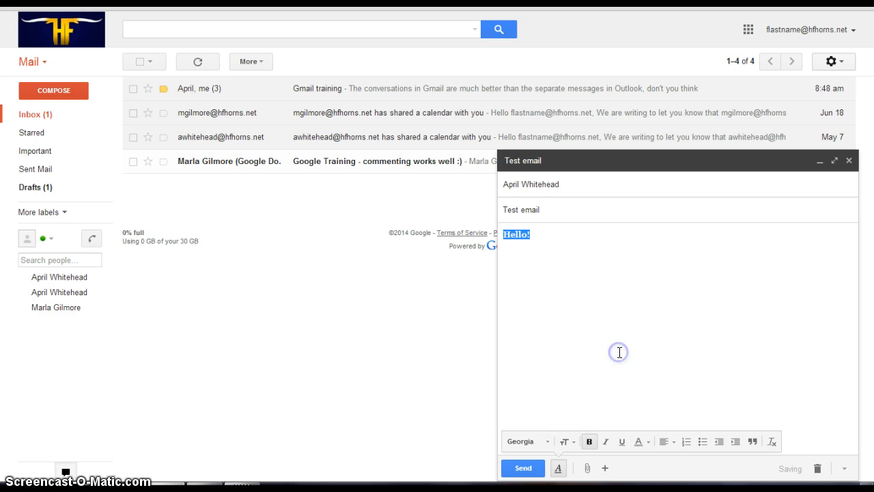
click(579, 310)
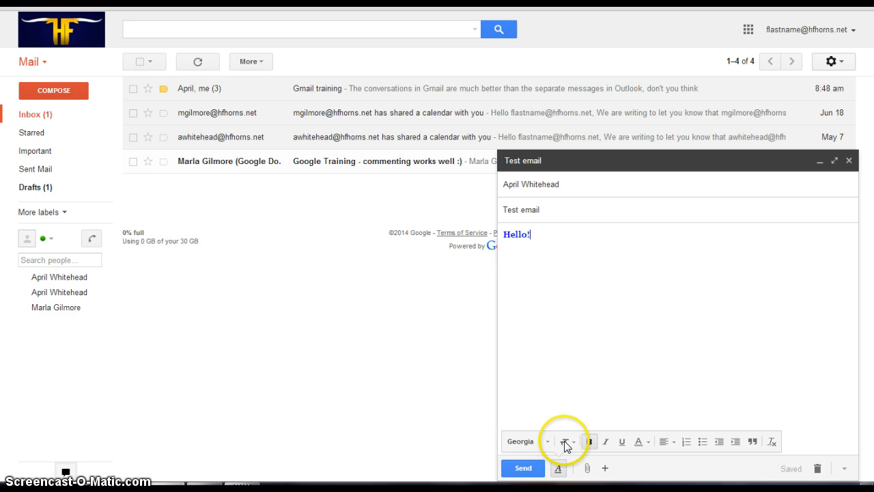
click(558, 468)
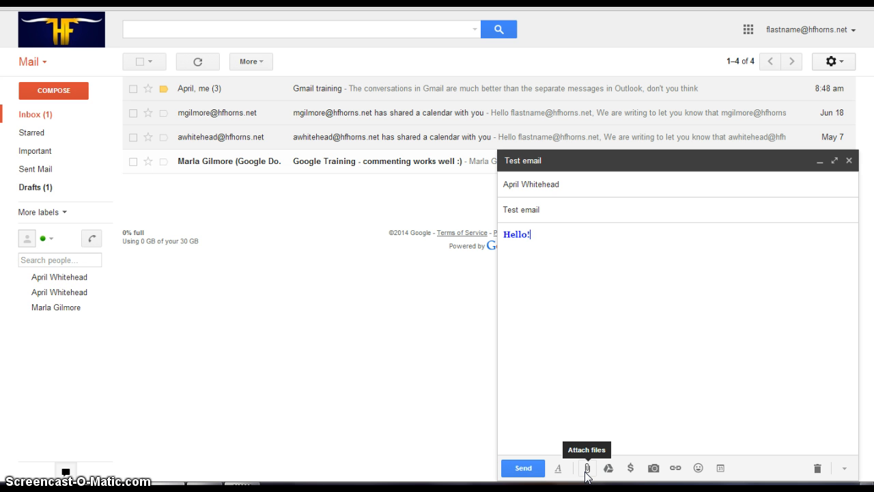
Look through the My Drive files available for insertion into the message, and leave without inserting any
click(586, 470)
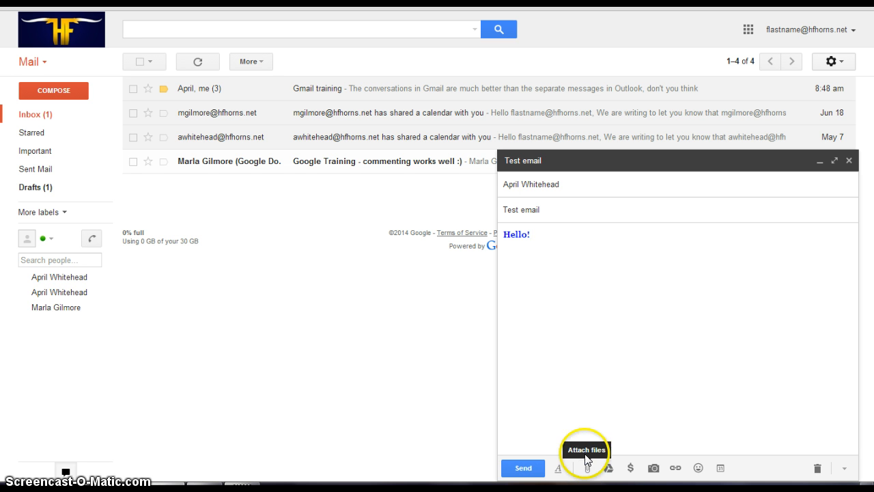
click(586, 470)
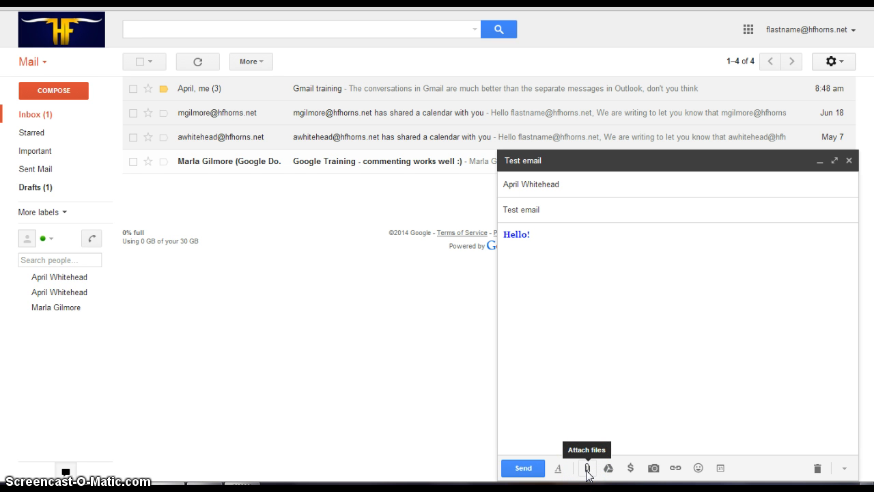
click(609, 470)
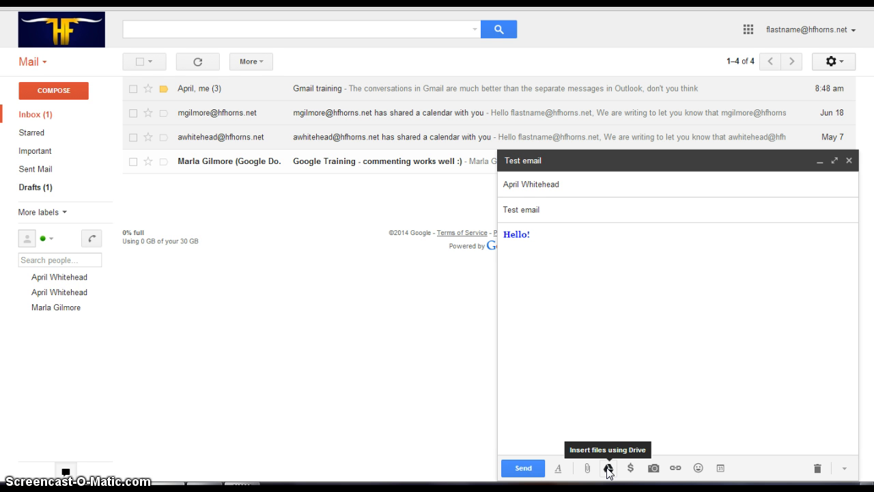
click(589, 470)
click(609, 468)
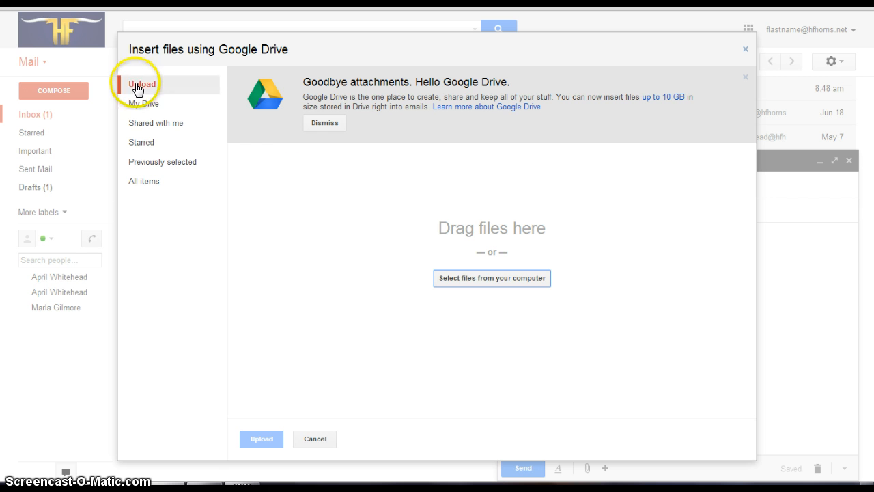
click(143, 108)
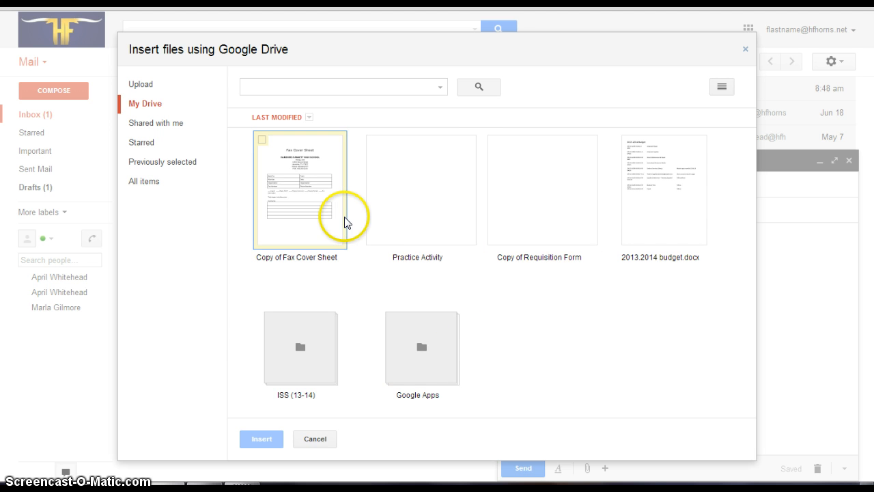
click(314, 438)
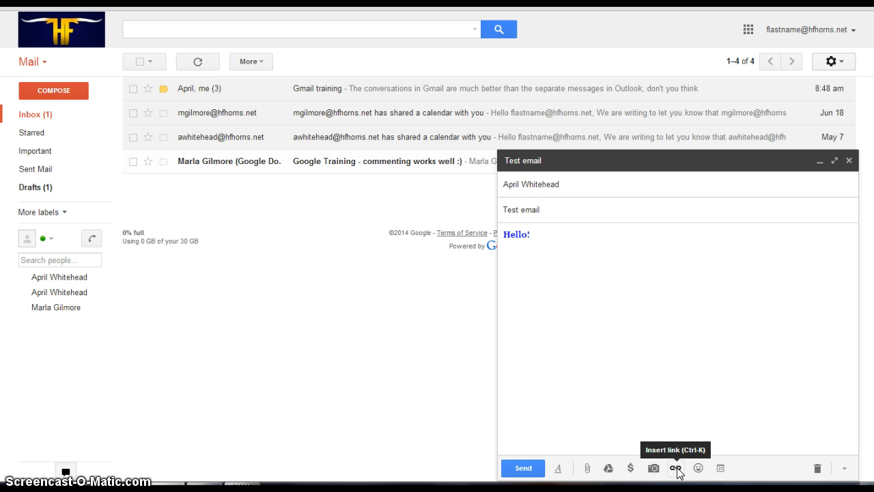
click(538, 246)
text(www.google.com)
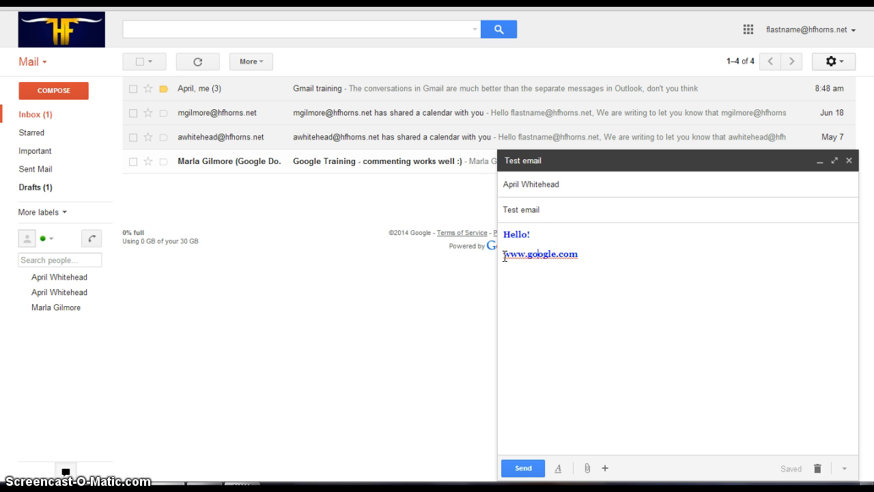
drag(512, 255, 580, 253)
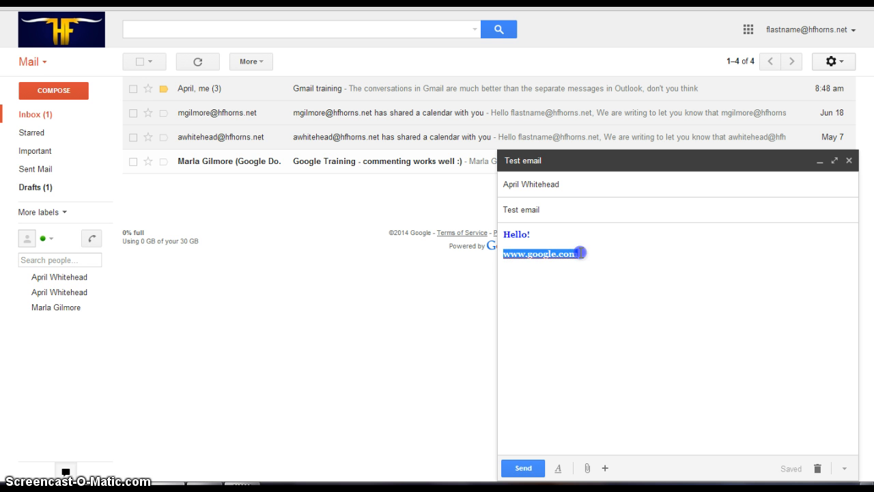
mouse_move(605, 468)
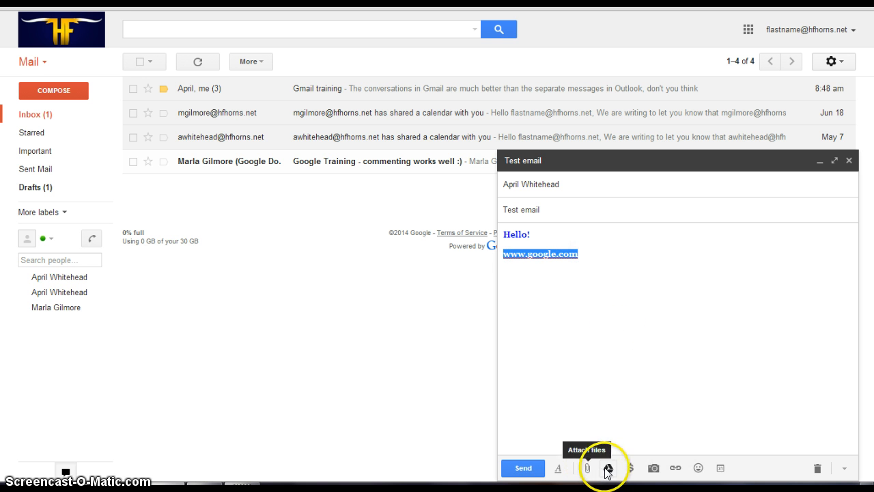
click(675, 469)
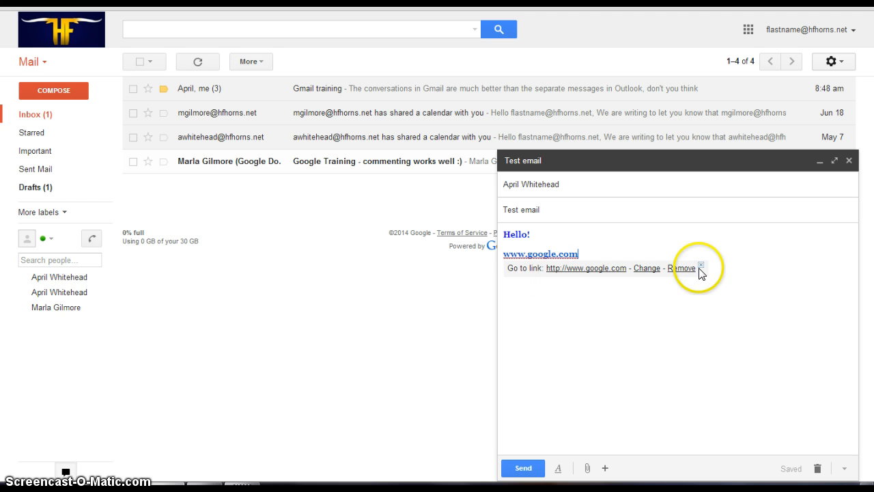
click(613, 306)
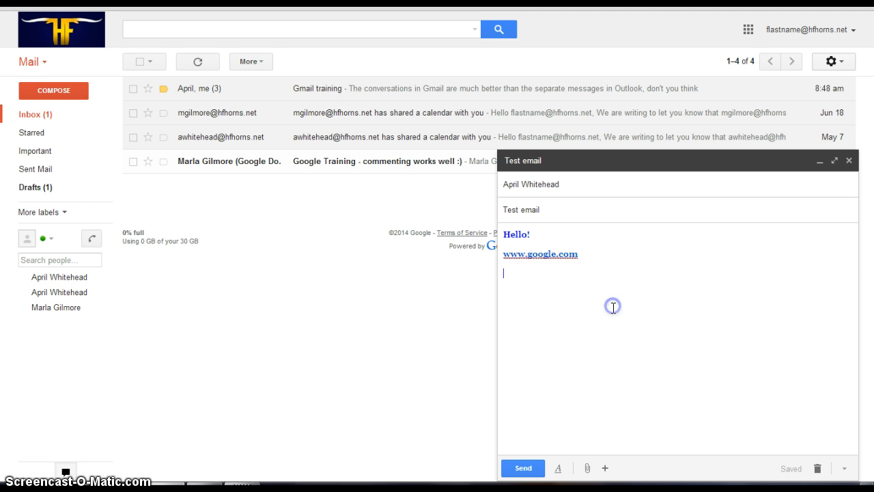
mouse_move(605, 469)
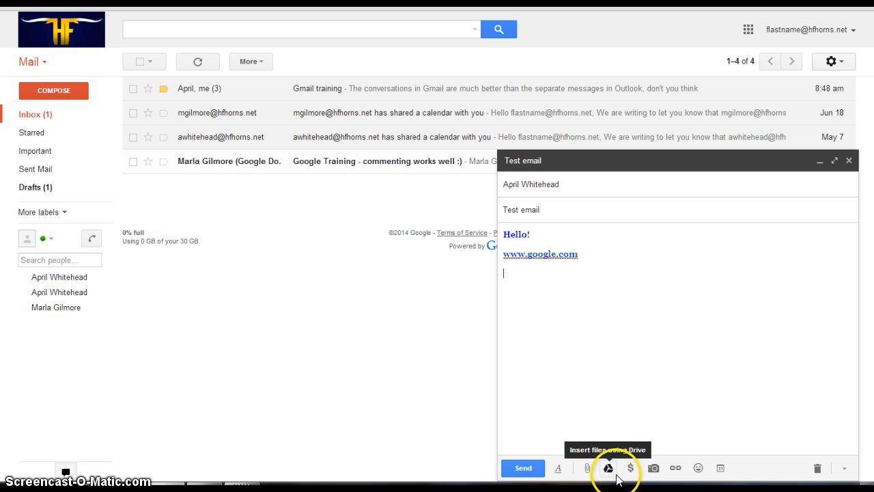
click(697, 470)
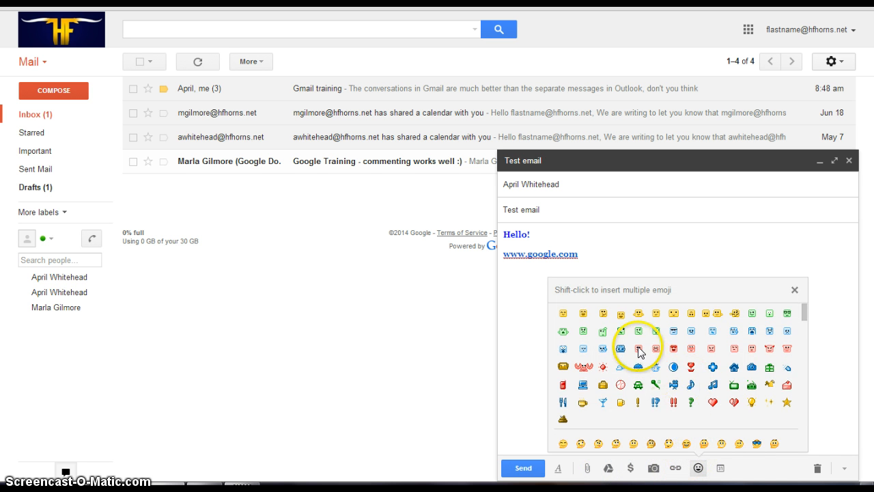
click(623, 333)
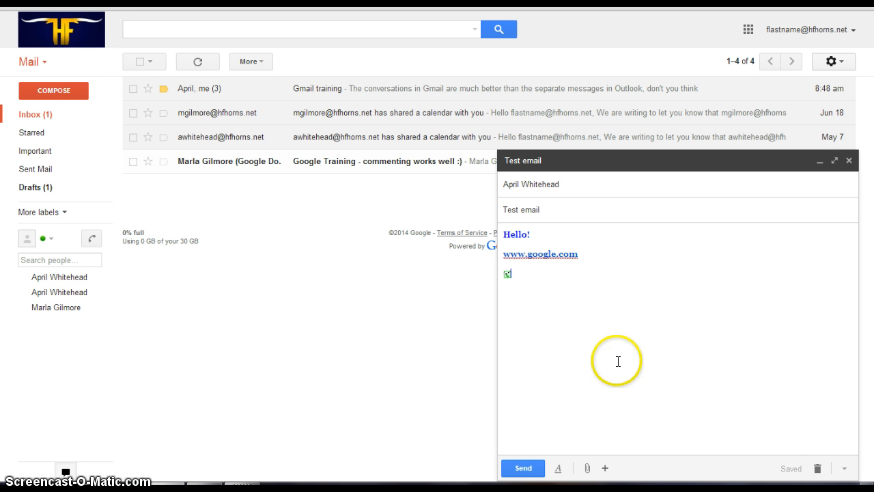
Close the message so it is kept as a draft, and reopen "Test email" from the Drafts folder
click(849, 161)
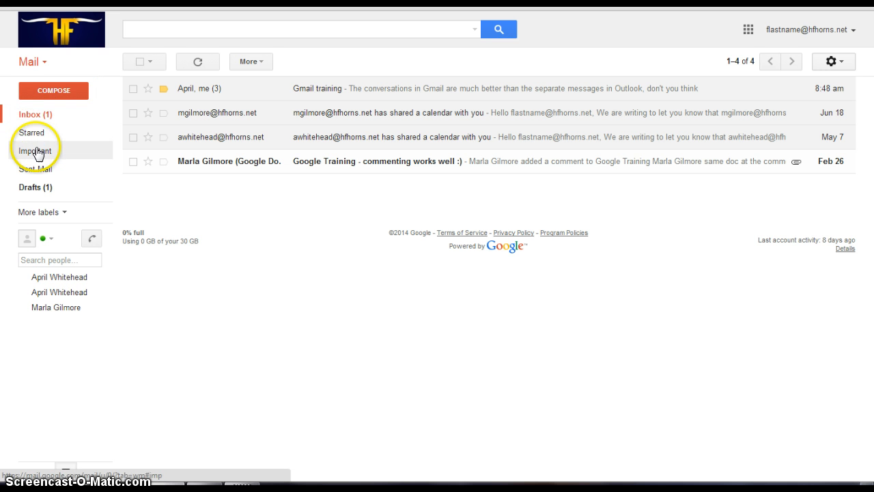
click(49, 192)
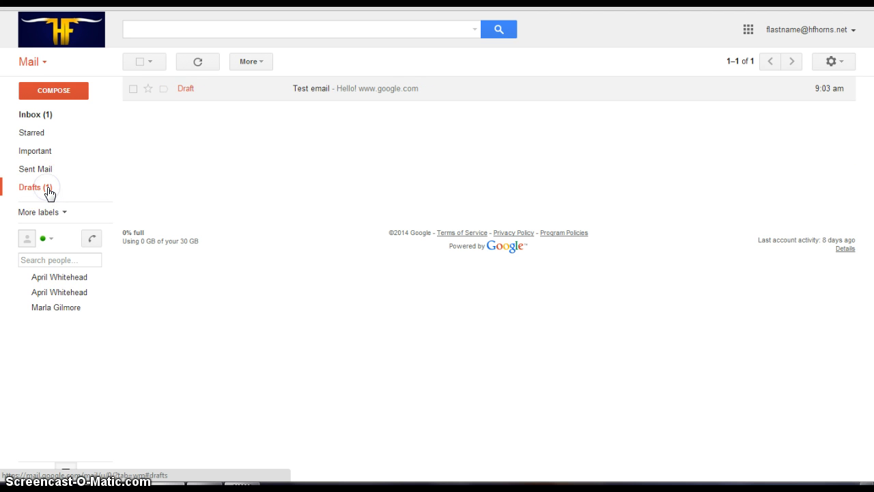
click(342, 92)
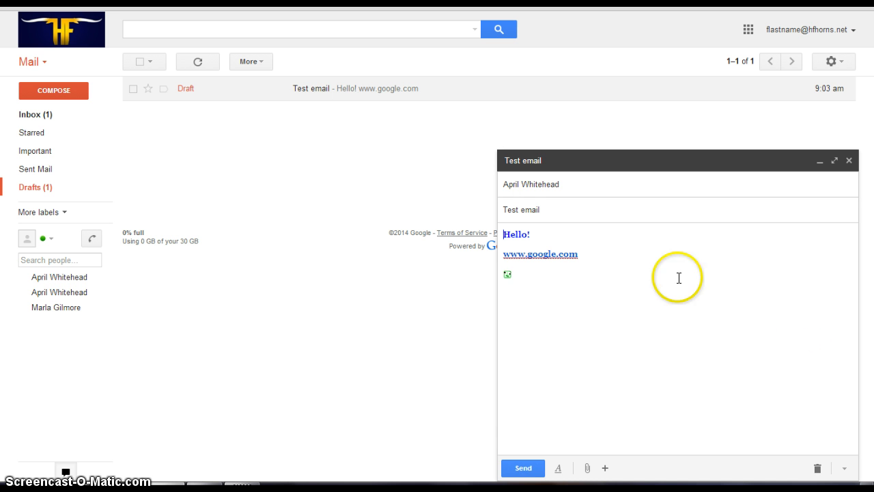
Send the "Test email" message and view it in the Sent Mail folder
click(516, 468)
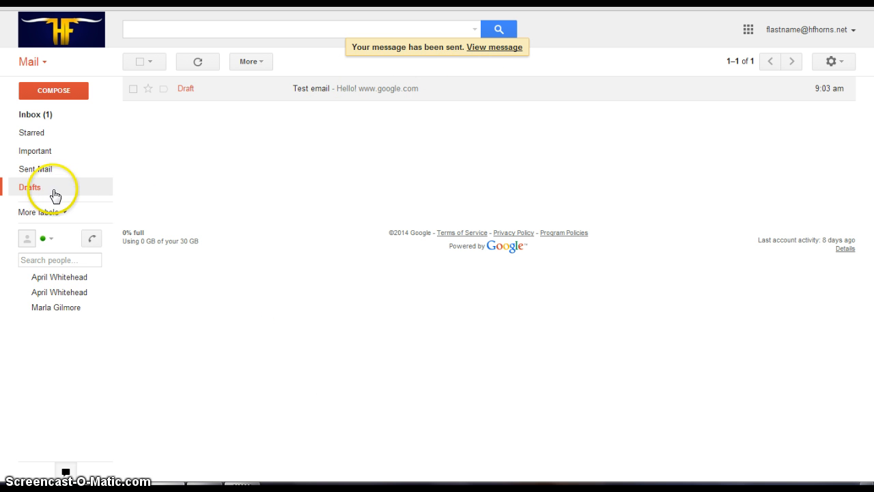
click(30, 117)
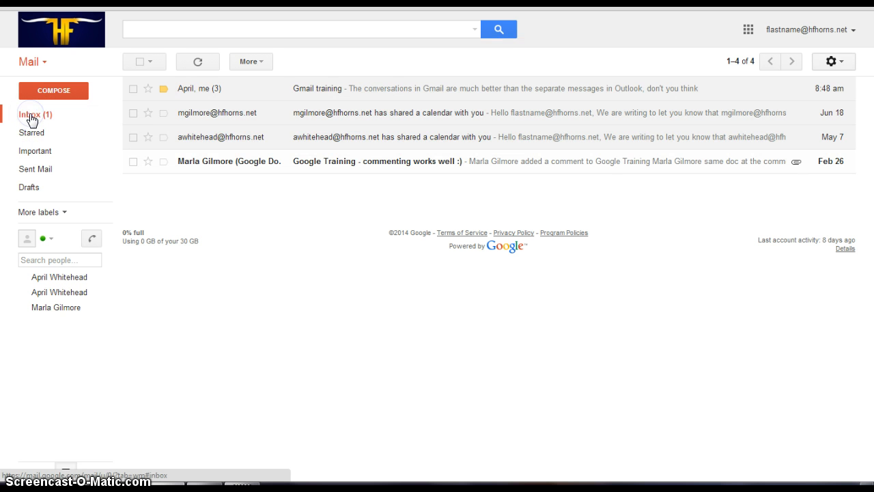
click(42, 171)
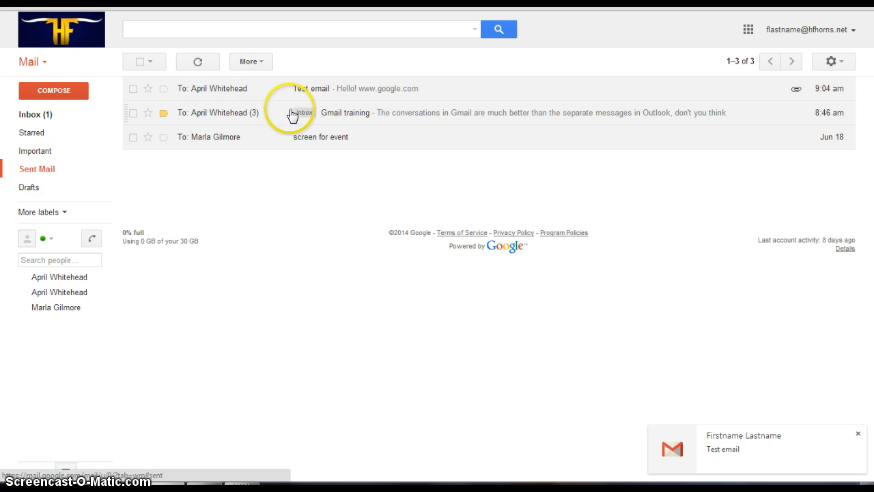